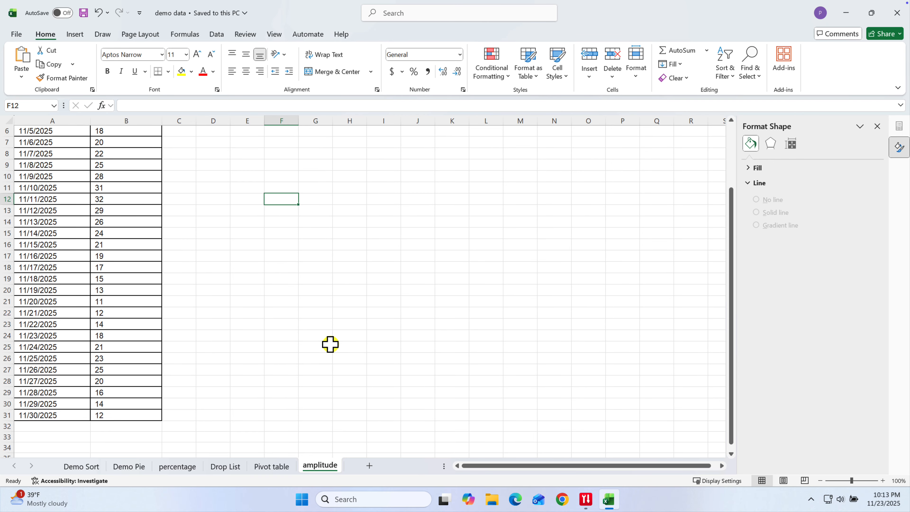
# Enter the labels Max Temperature and Min Temperature in E2 and E3, and widen column E to fit them.
pyautogui.scroll(2, 330, 344)
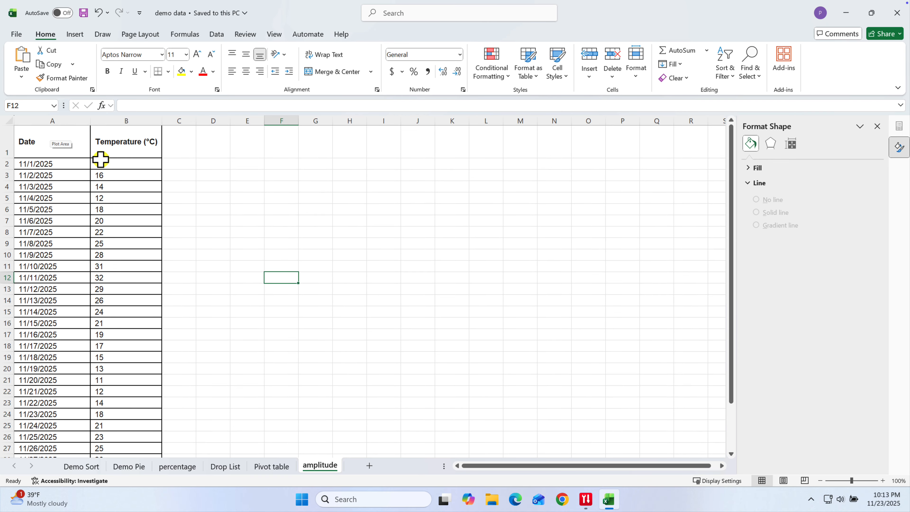
pyautogui.click(250, 165)
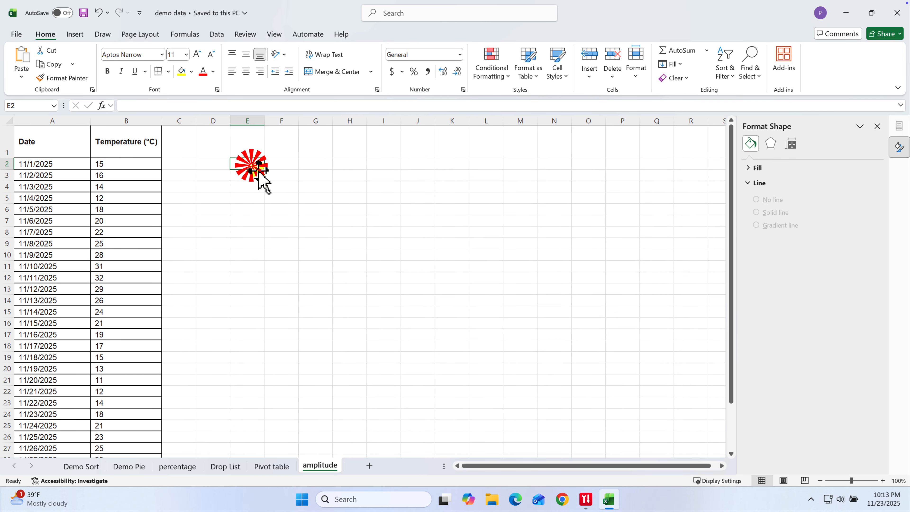
pyautogui.write('Max')
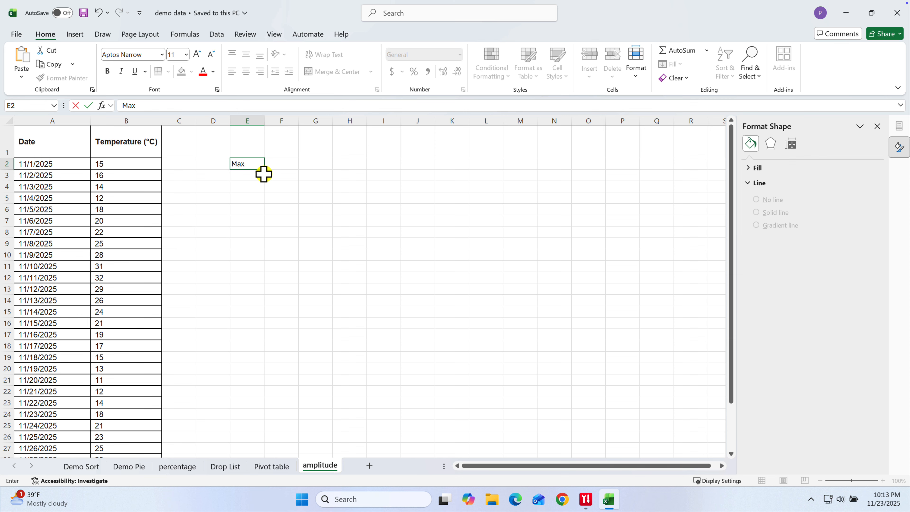
pyautogui.write(' Temperature')
pyautogui.click(263, 174)
pyautogui.write('Min')
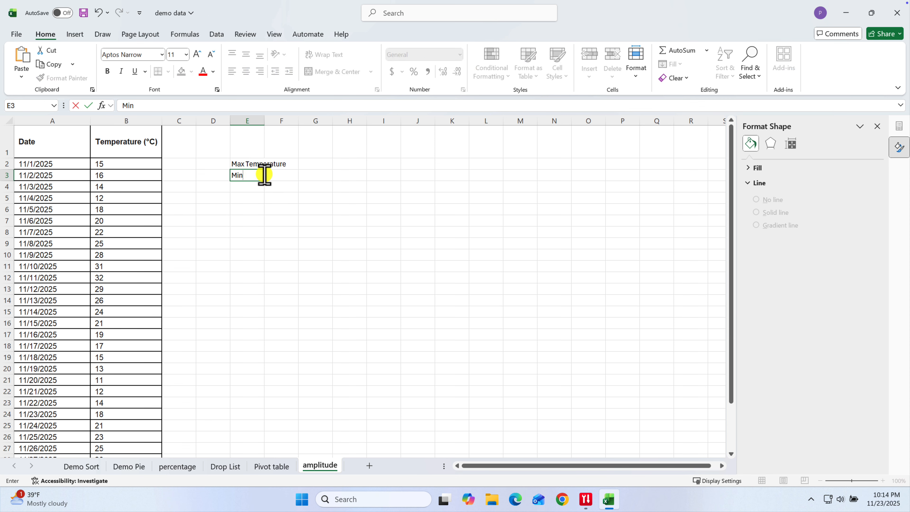
pyautogui.write(' Temperature')
pyautogui.press('Return')
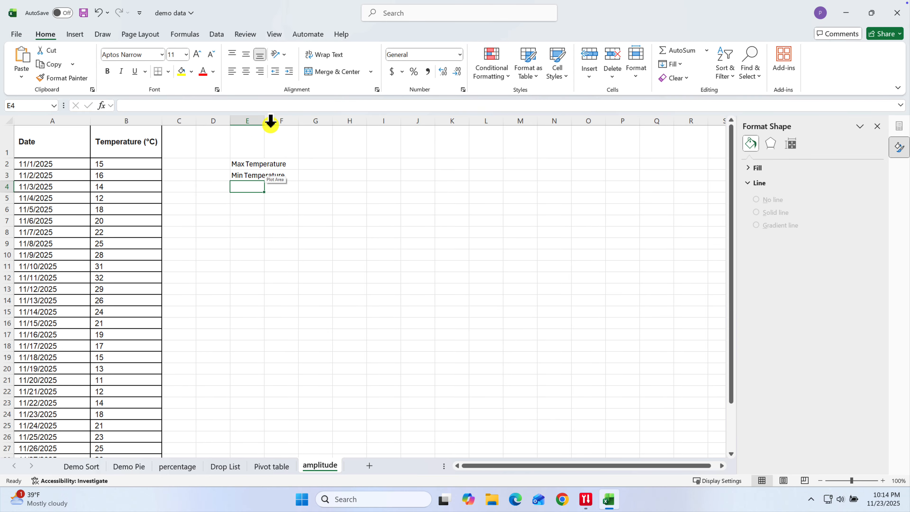
pyautogui.moveTo(264, 125); pyautogui.dragTo(296, 124)
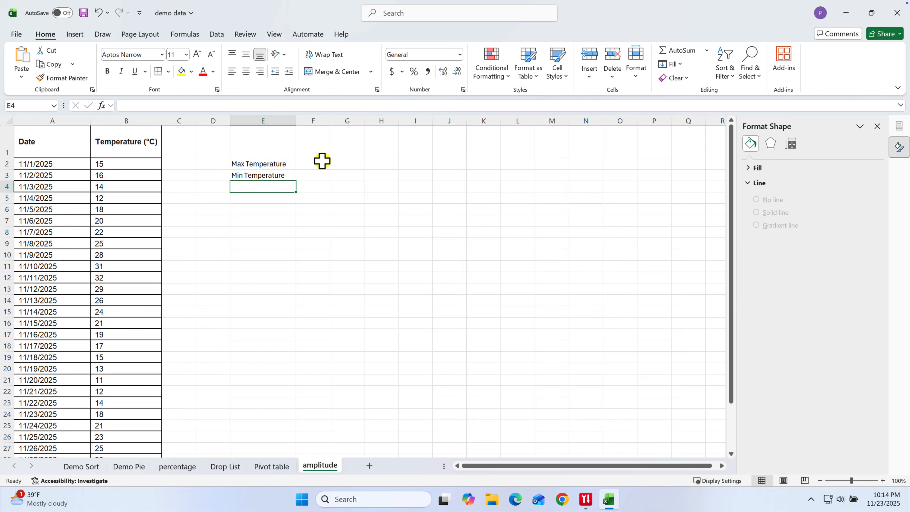
# Enter the formula =MAX(B2:B31) in F2 to get the highest temperature.
pyautogui.click(322, 160)
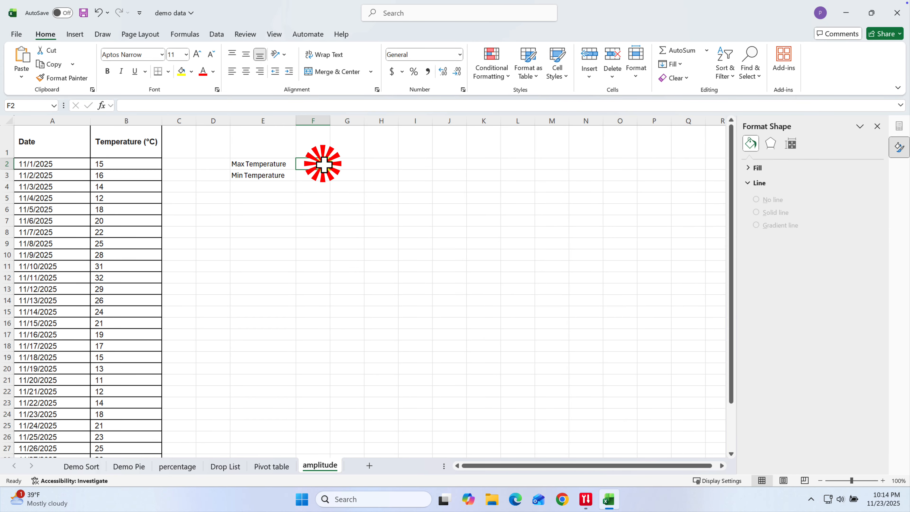
pyautogui.click(250, 104)
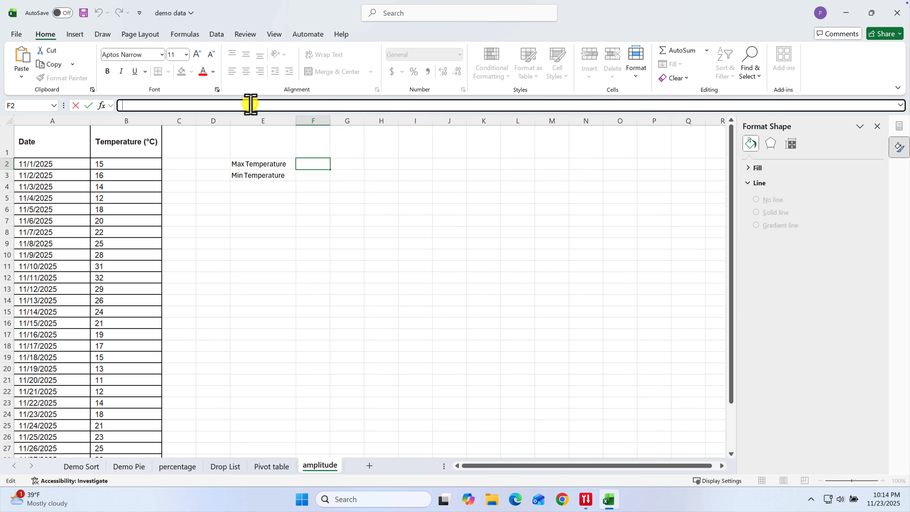
pyautogui.write('=MAX()')
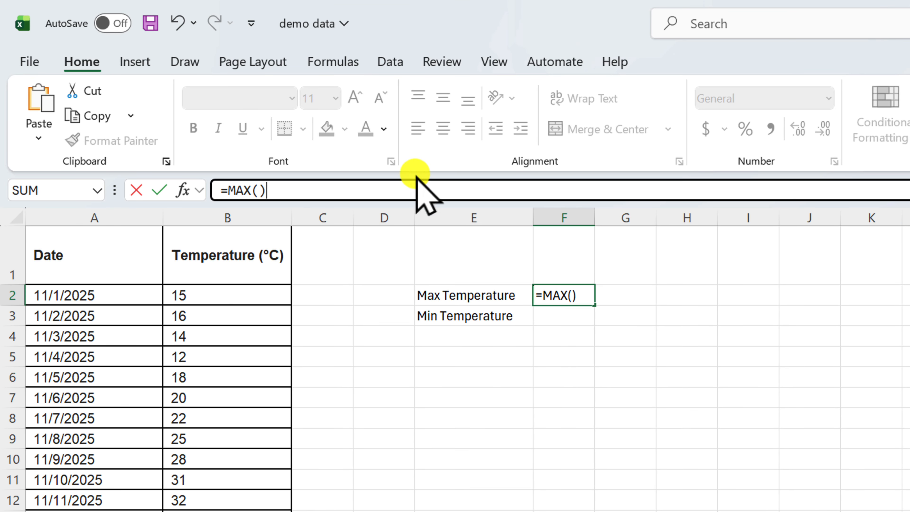
pyautogui.click(255, 189)
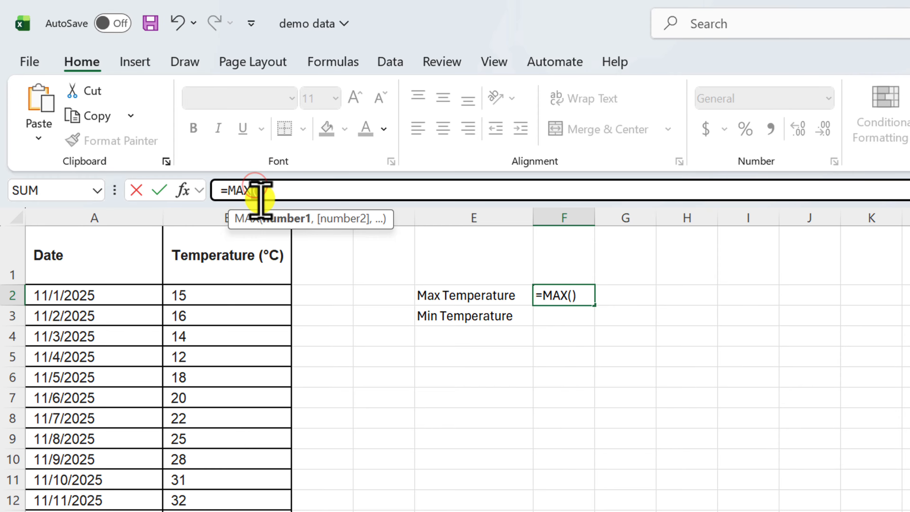
pyautogui.click(260, 190)
pyautogui.click(234, 291)
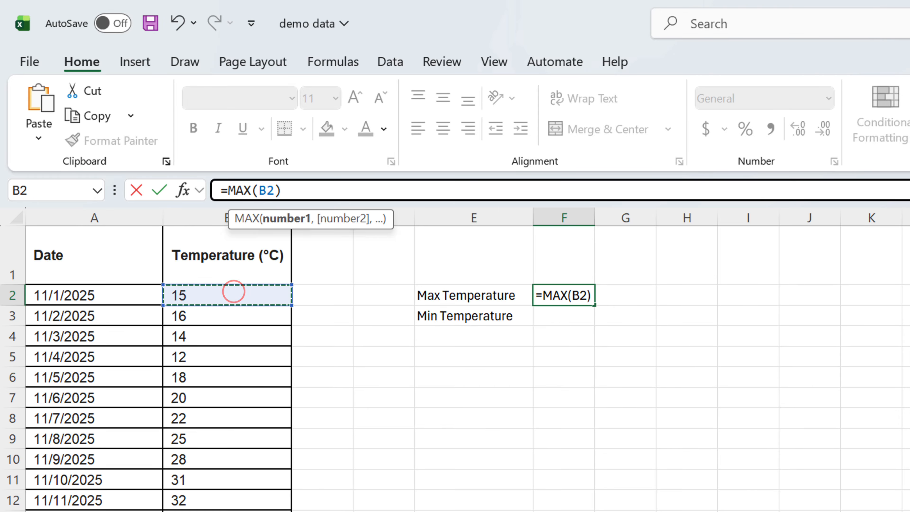
pyautogui.scroll(-6, 251, 338)
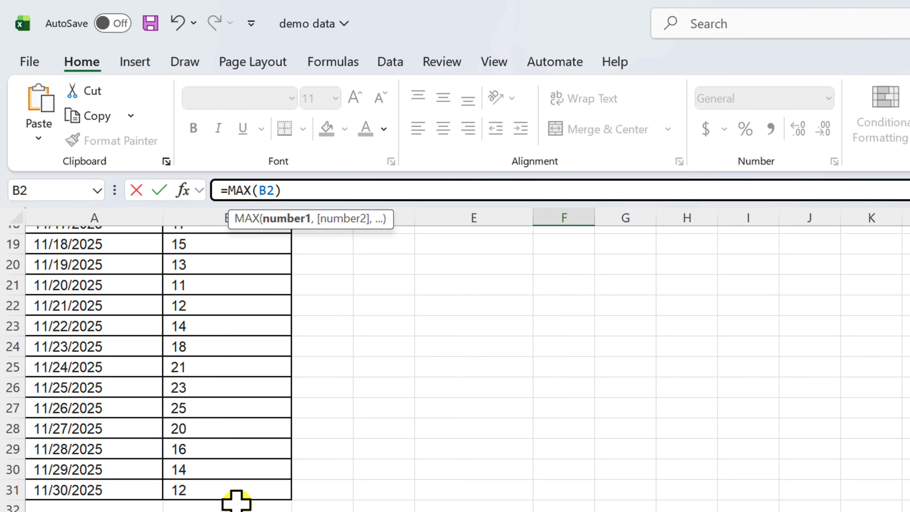
pyautogui.keyDown('shift'); pyautogui.click(235, 491); pyautogui.keyUp('shift')
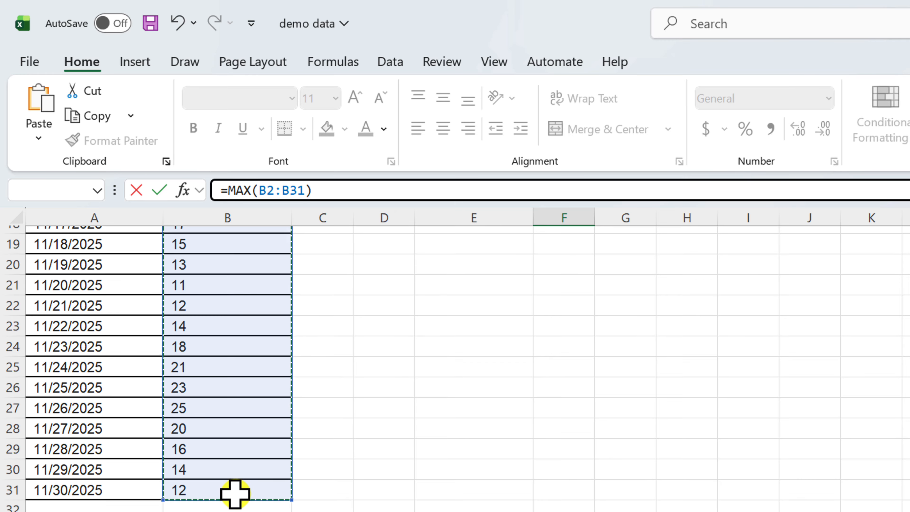
pyautogui.press('Return')
# Copy the text of F2's MAX formula.
pyautogui.scroll(1, 236, 358)
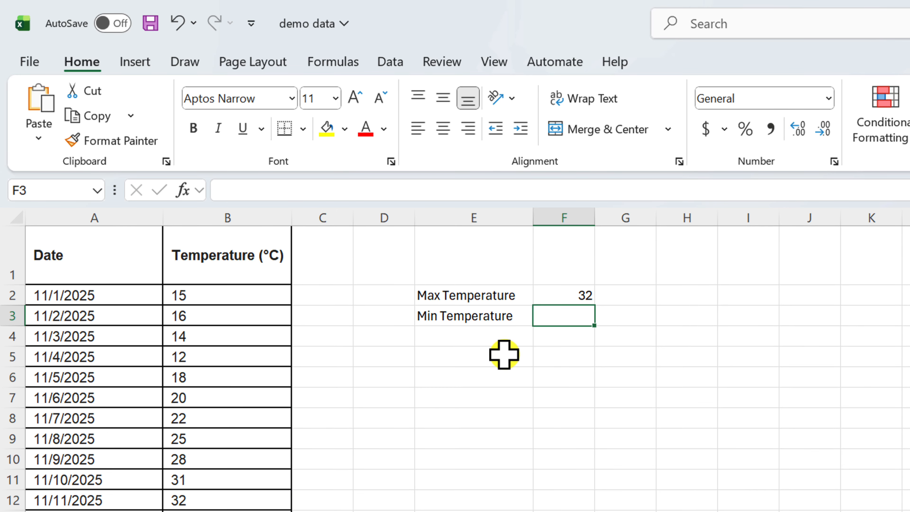
pyautogui.click(576, 297)
pyautogui.moveTo(333, 186); pyautogui.dragTo(219, 190)
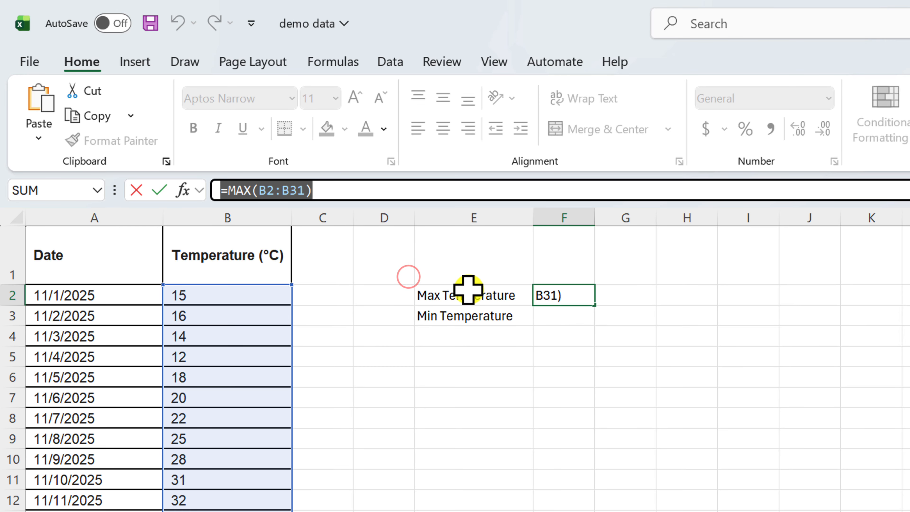
pyautogui.click(555, 317)
pyautogui.press('Escape')
# Paste the formula into F3 and change MAX to MIN, giving =MIN(B2:B31).
pyautogui.click(568, 320)
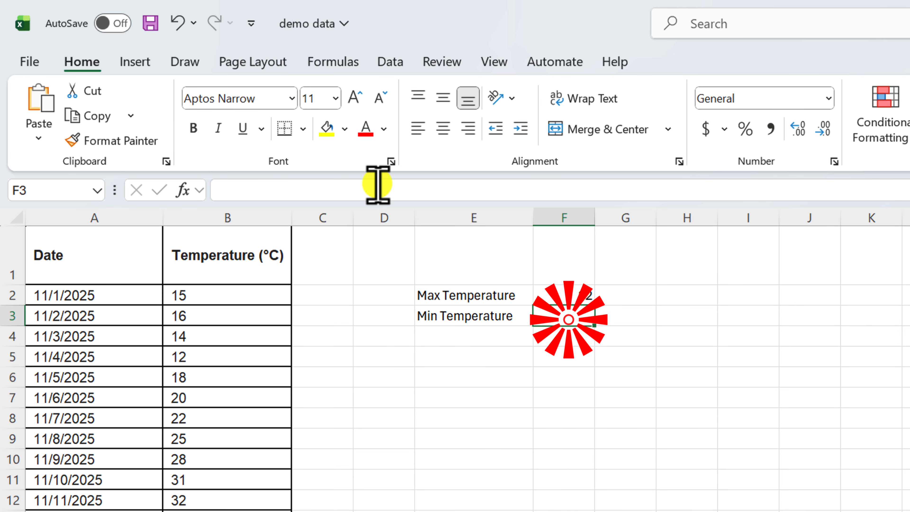
pyautogui.click(321, 194)
pyautogui.hotkey('ctrl', 'v')
pyautogui.click(243, 192)
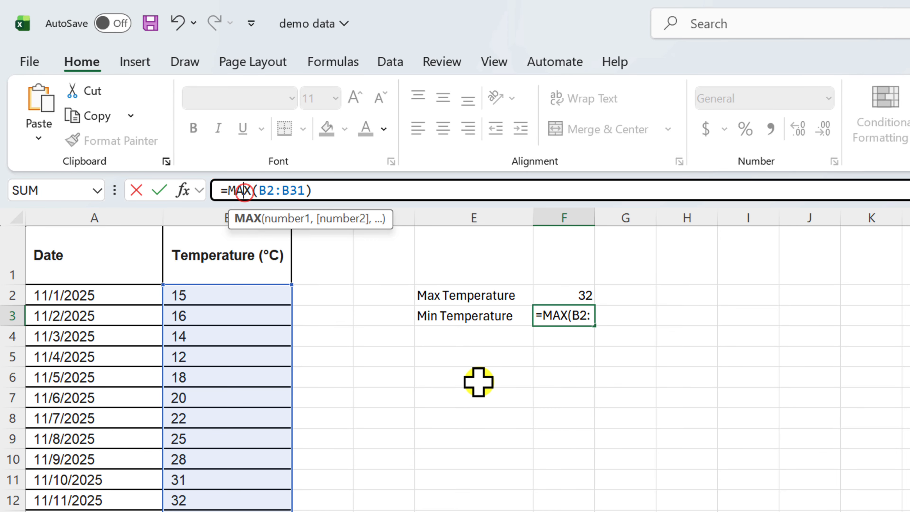
pyautogui.press('Left')
pyautogui.hotkey('shift', 'Right')
pyautogui.hotkey('shift', 'Right')
pyautogui.write('I')
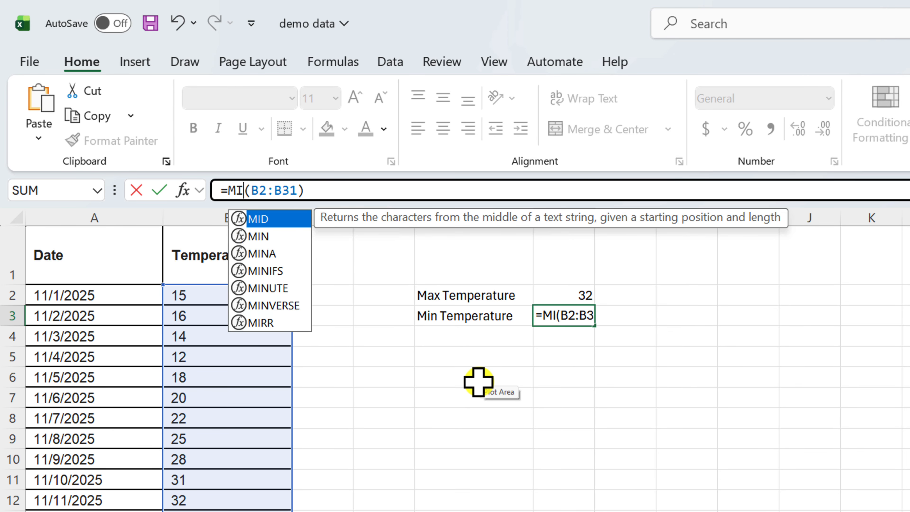
pyautogui.write('N')
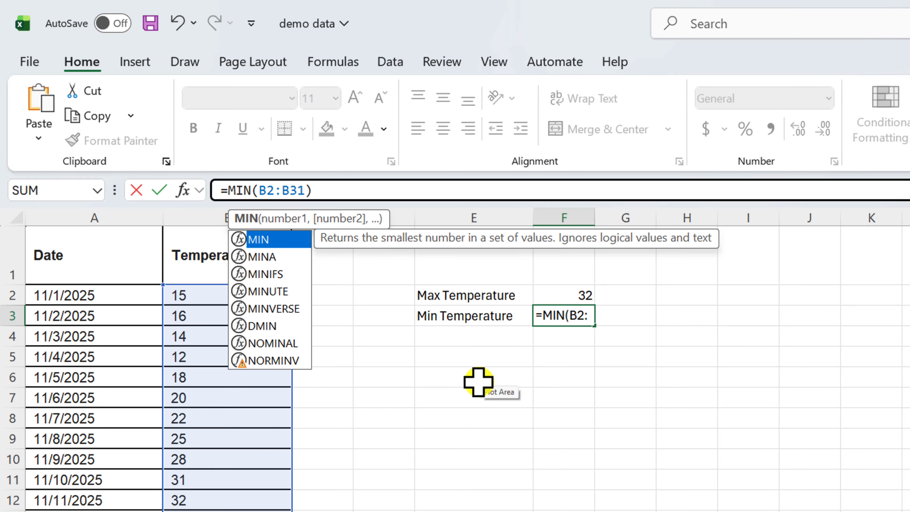
pyautogui.press('Return')
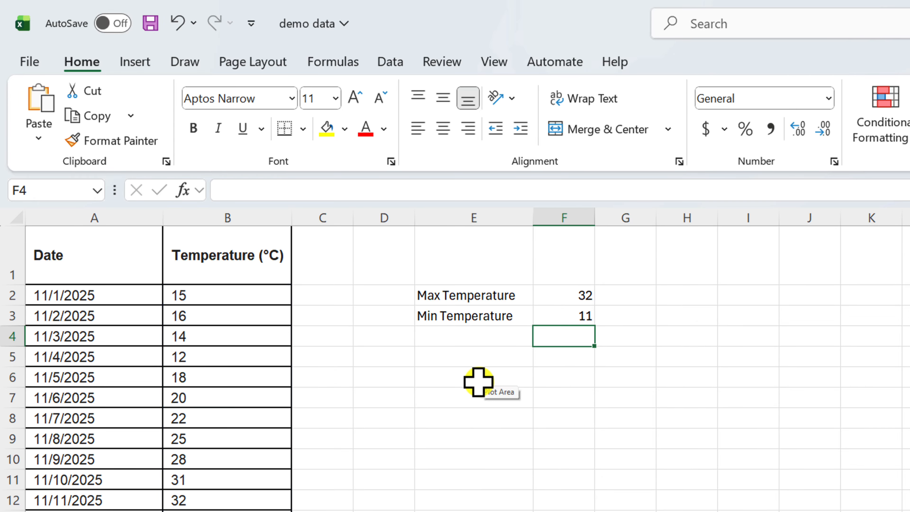
# Enter the label Amplitude in E4.
pyautogui.press('Left')
pyautogui.write('Aplitude')
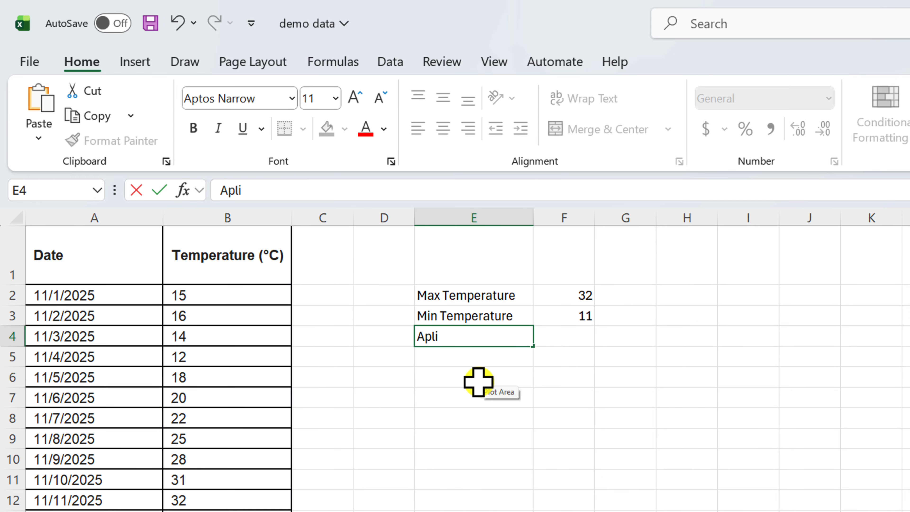
pyautogui.press('Right')
pyautogui.press('Left')
pyautogui.press('Left')
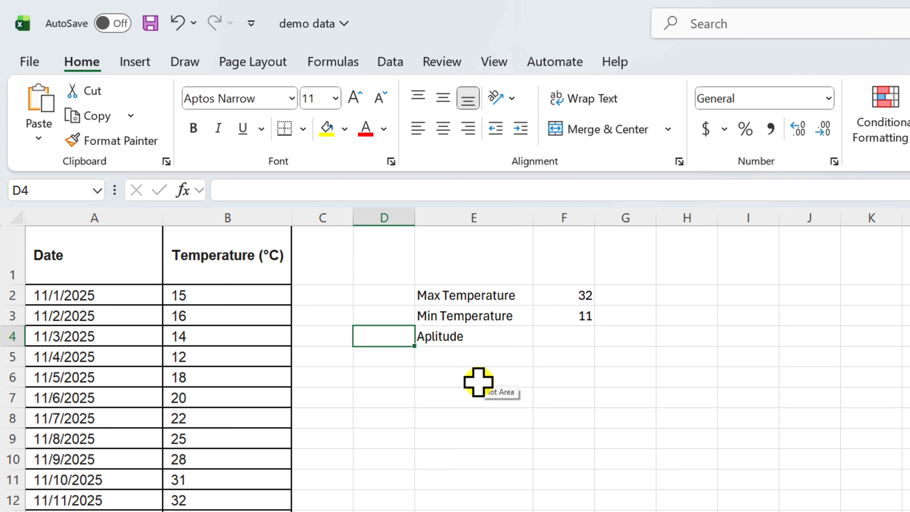
pyautogui.press('Right')
pyautogui.press('Down')
pyautogui.press('Up')
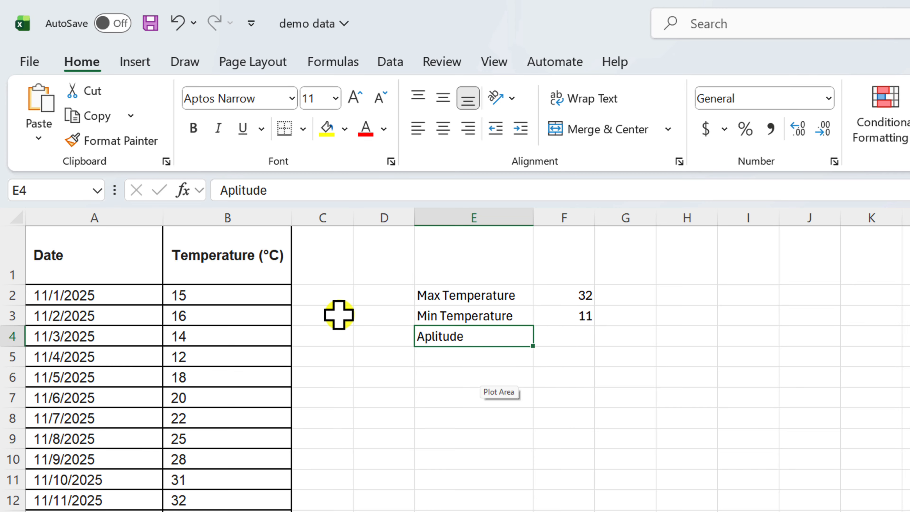
pyautogui.click(226, 190)
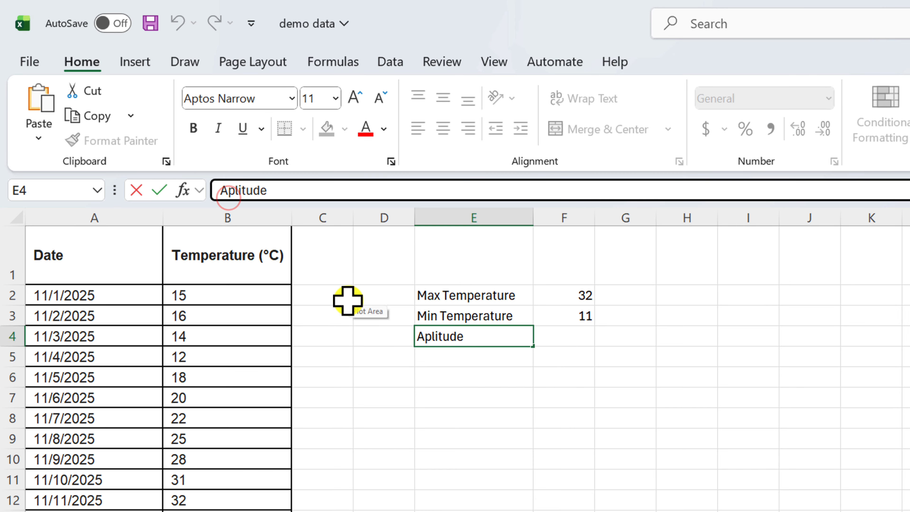
pyautogui.write('m')
pyautogui.press('Return')
# Enter the formula =F2-F3 in F4 to calculate the temperature amplitude.
pyautogui.click(544, 338)
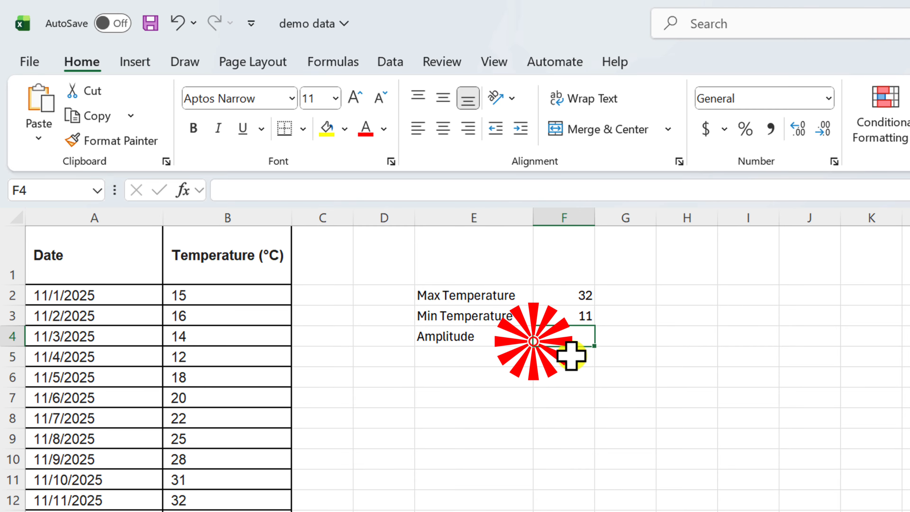
pyautogui.click(269, 192)
pyautogui.write('=')
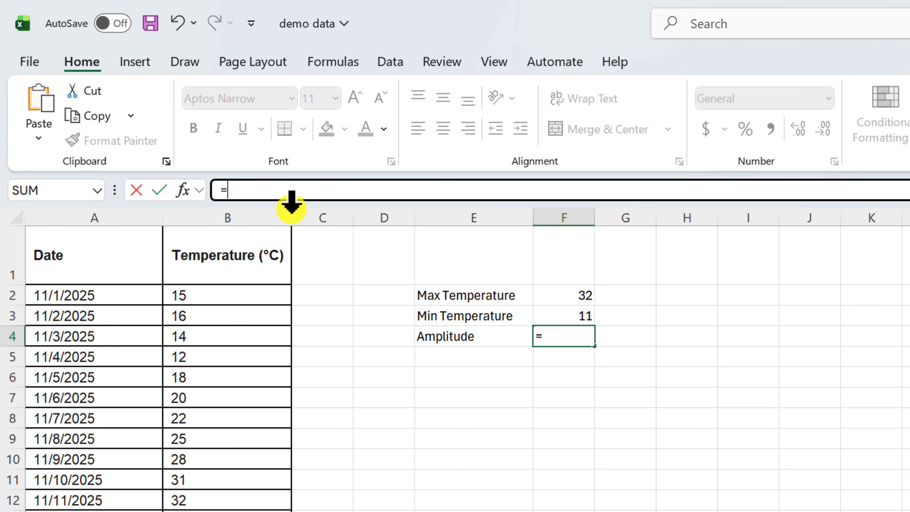
pyautogui.click(574, 298)
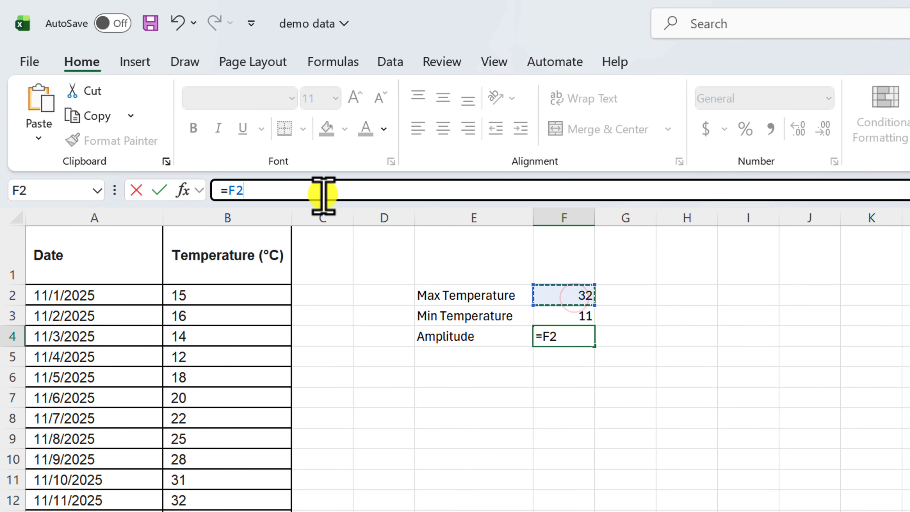
pyautogui.write('-')
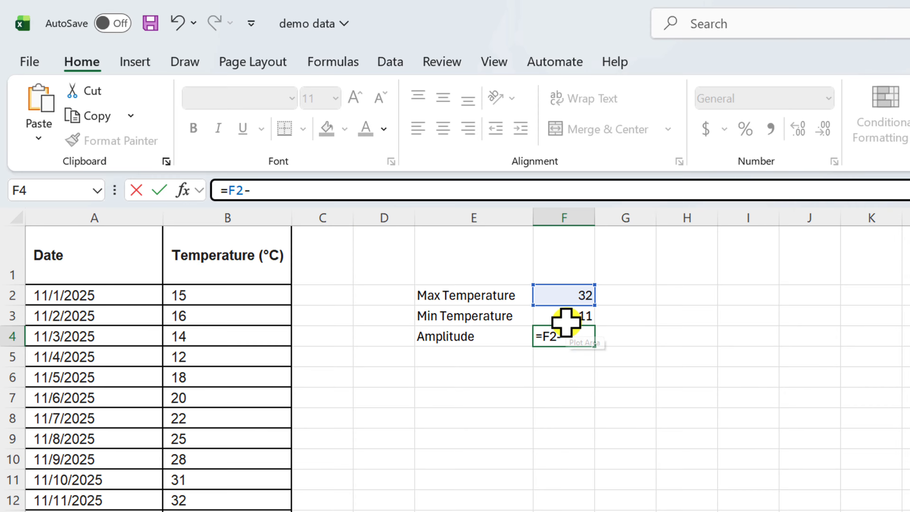
pyautogui.click(565, 313)
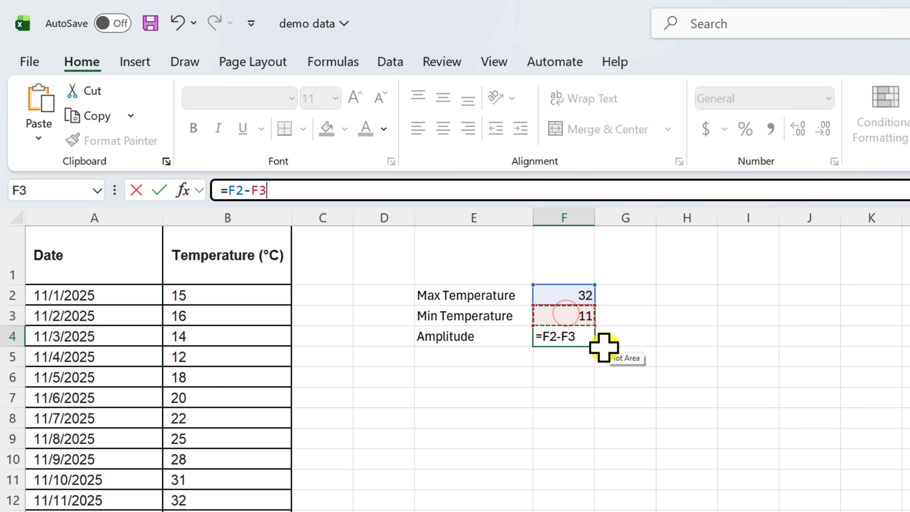
pyautogui.press('Return')
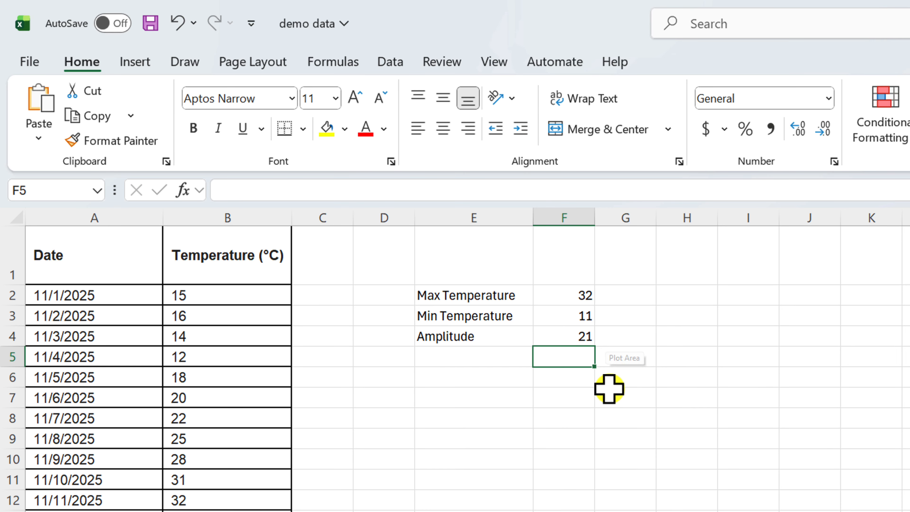